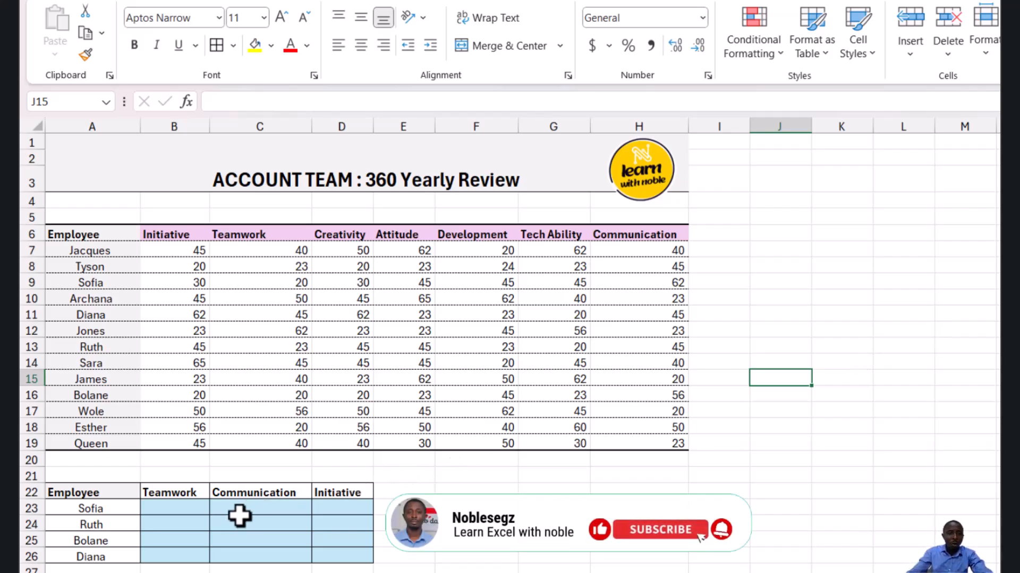
Start a VLOOKUP formula in B23 with A23 as the lookup value and A6:H19 as the table array.
{"action": "left_click", "coordinate": [185, 508]}
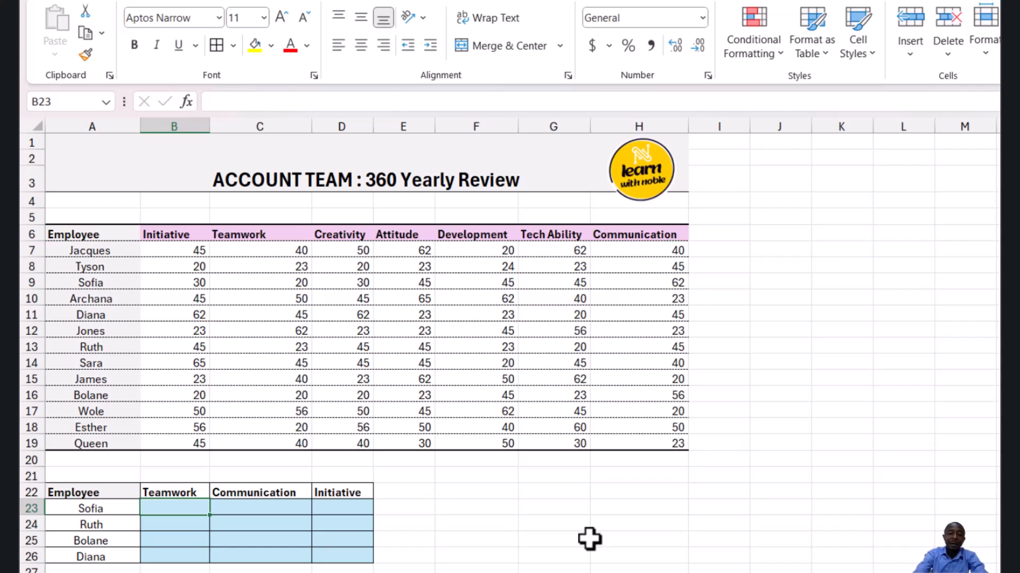
{"action": "type", "text": "="}
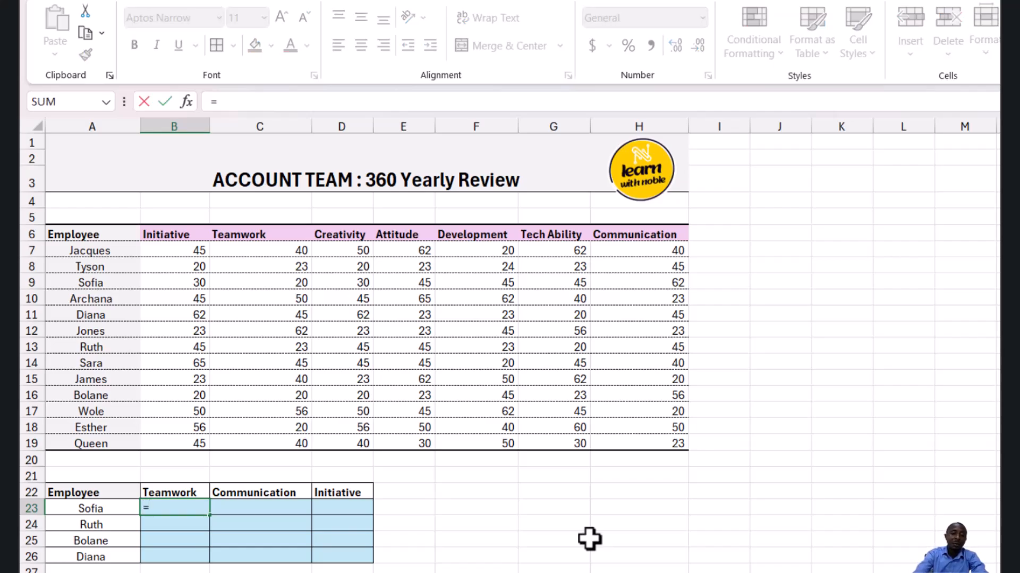
{"action": "type", "text": "VL"}
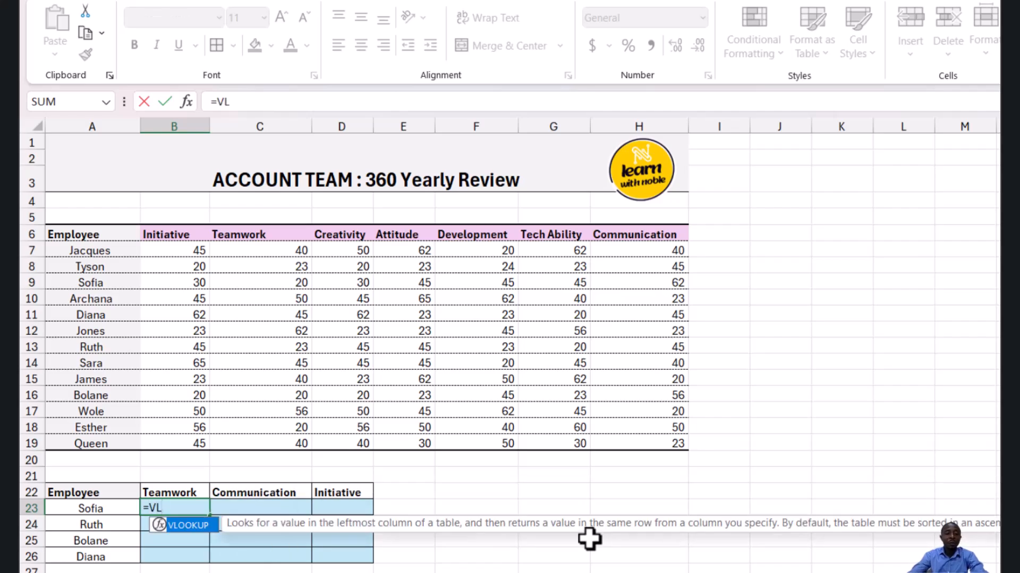
{"action": "key", "text": "Tab"}
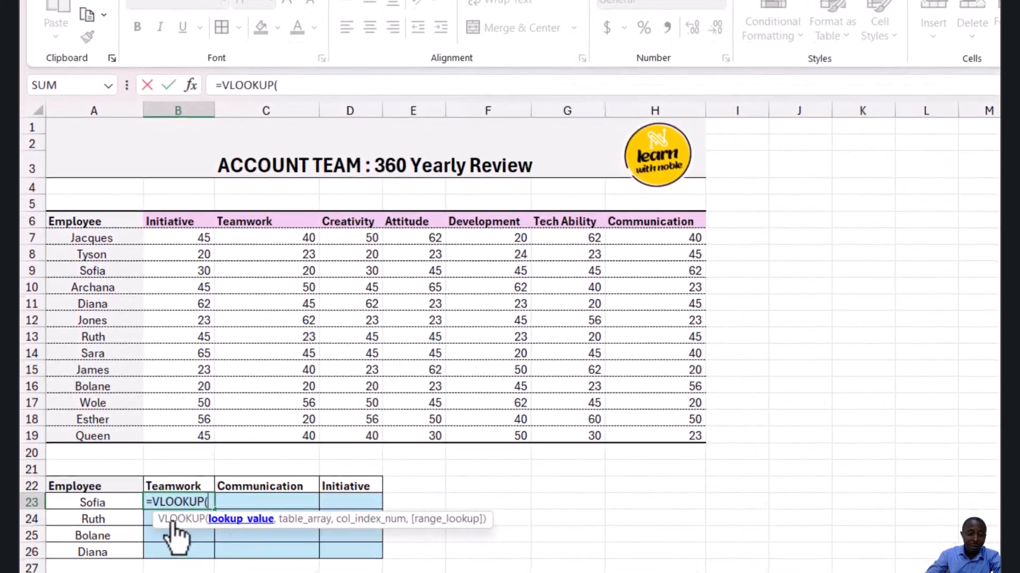
{"action": "left_click", "coordinate": [114, 504]}
{"action": "type", "text": ","}
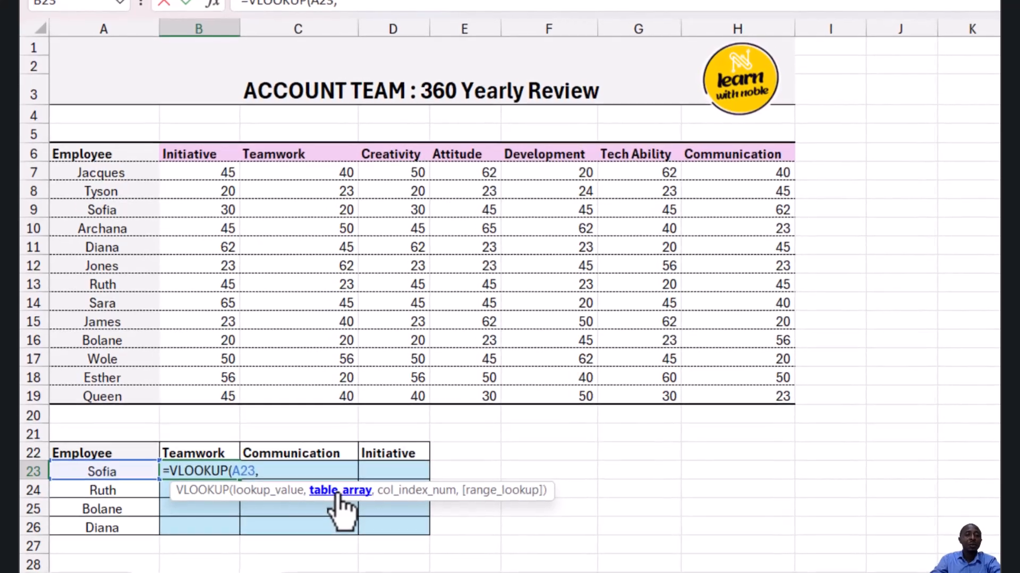
{"action": "left_click_drag", "start_coordinate": [75, 152], "coordinate": [765, 377]}
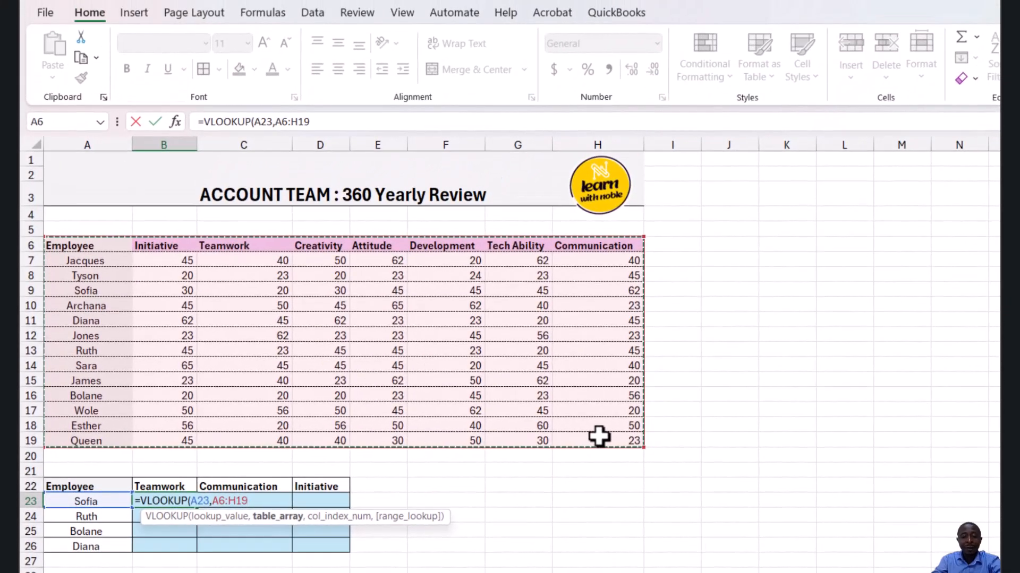
{"action": "type", "text": ","}
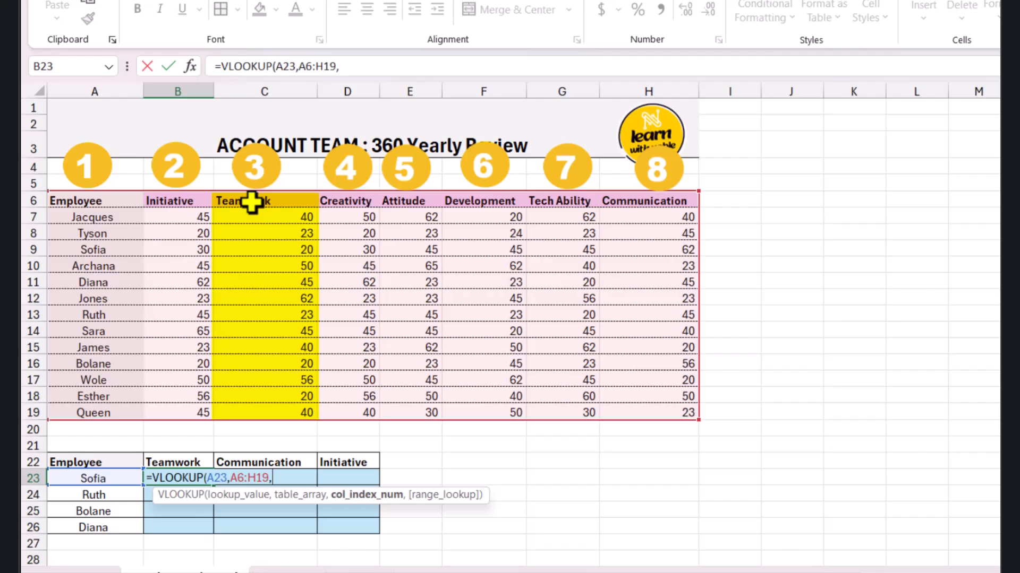
Complete the B23 VLOOKUP with column index 3 and FALSE for an exact match.
{"action": "type", "text": "3"}
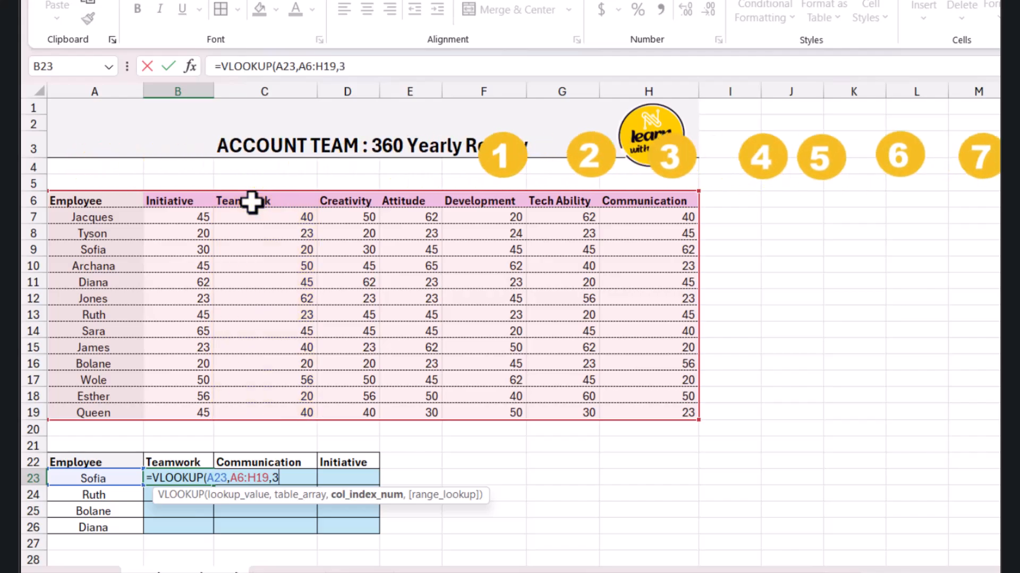
{"action": "type", "text": ","}
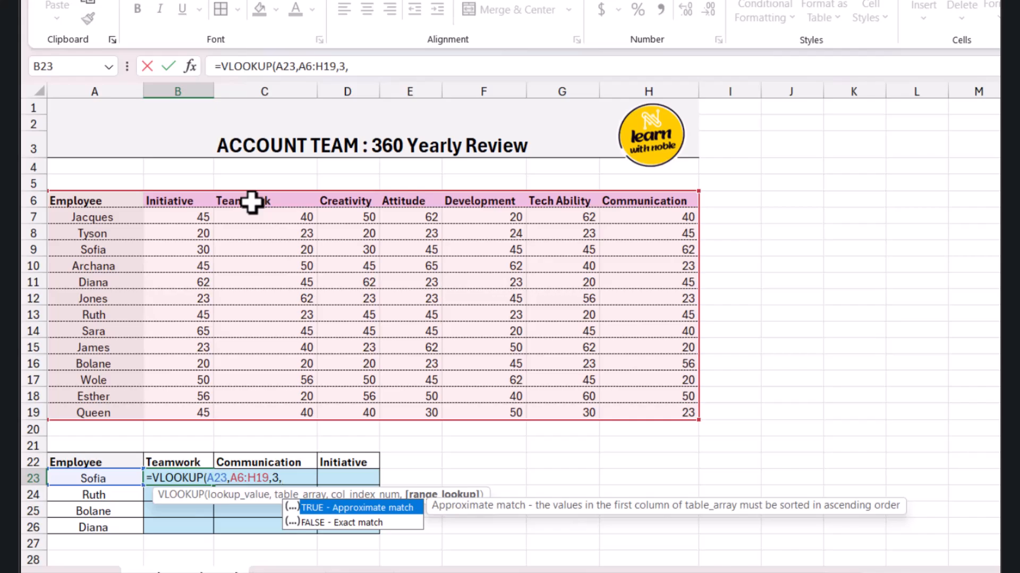
{"action": "key", "text": "Down"}
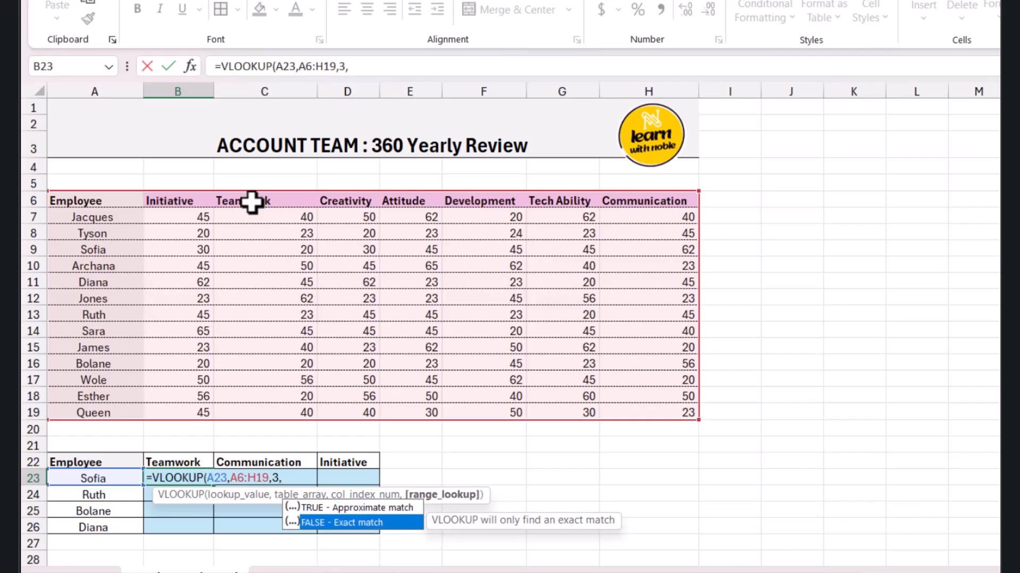
{"action": "key", "text": "Tab"}
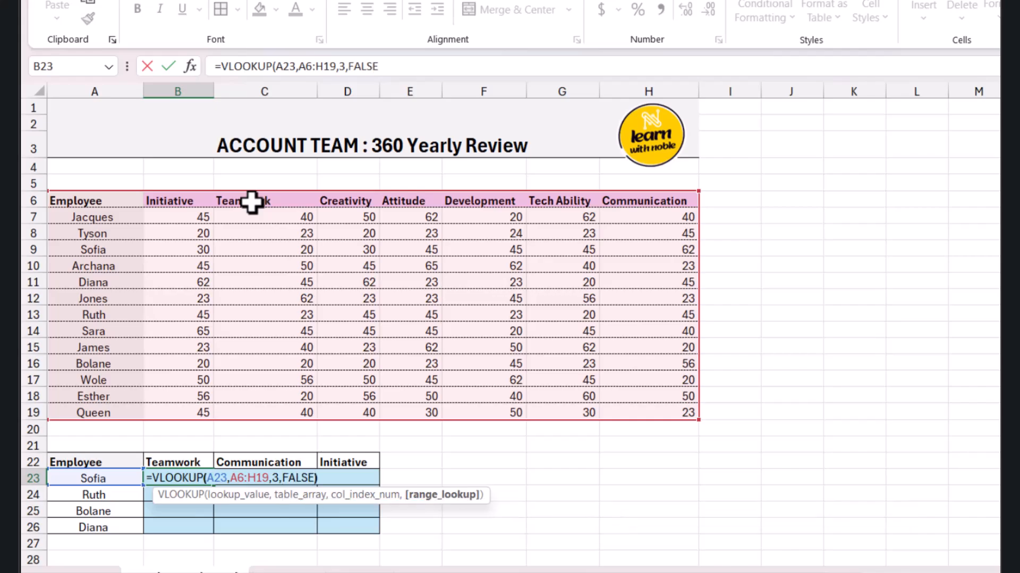
{"action": "type", "text": ")"}
{"action": "key", "text": "Return"}
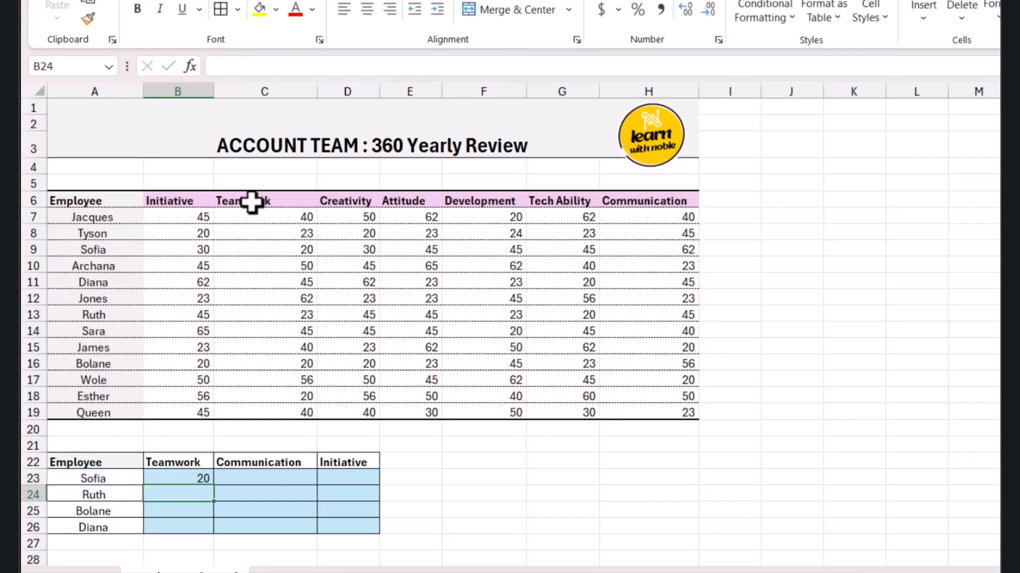
Replace the formula in B23 with a new VLOOKUP using A23 as lookup value and A6:H19 as table array.
{"action": "left_click", "coordinate": [201, 477]}
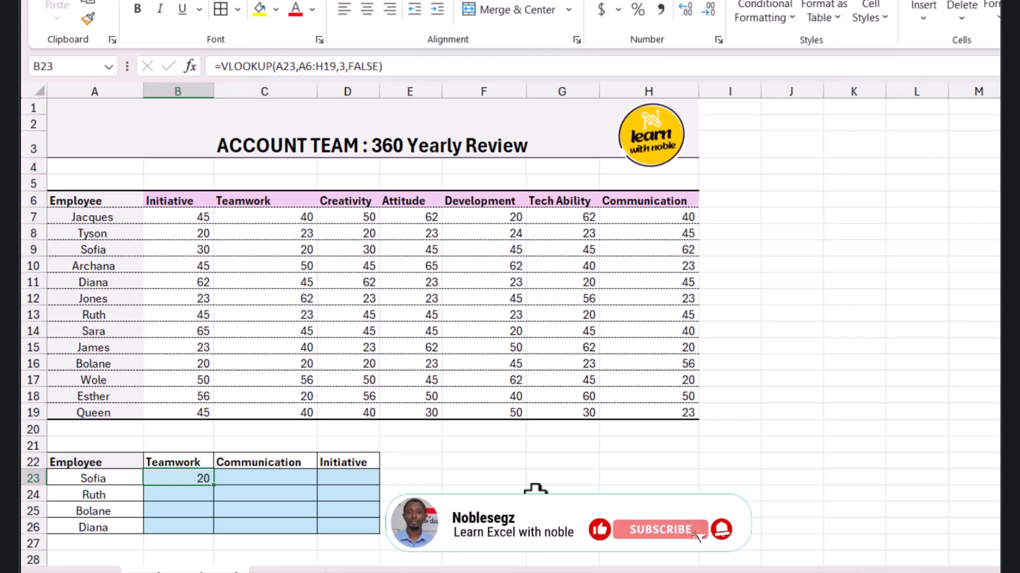
{"action": "key", "text": "Delete"}
{"action": "type", "text": "=VL"}
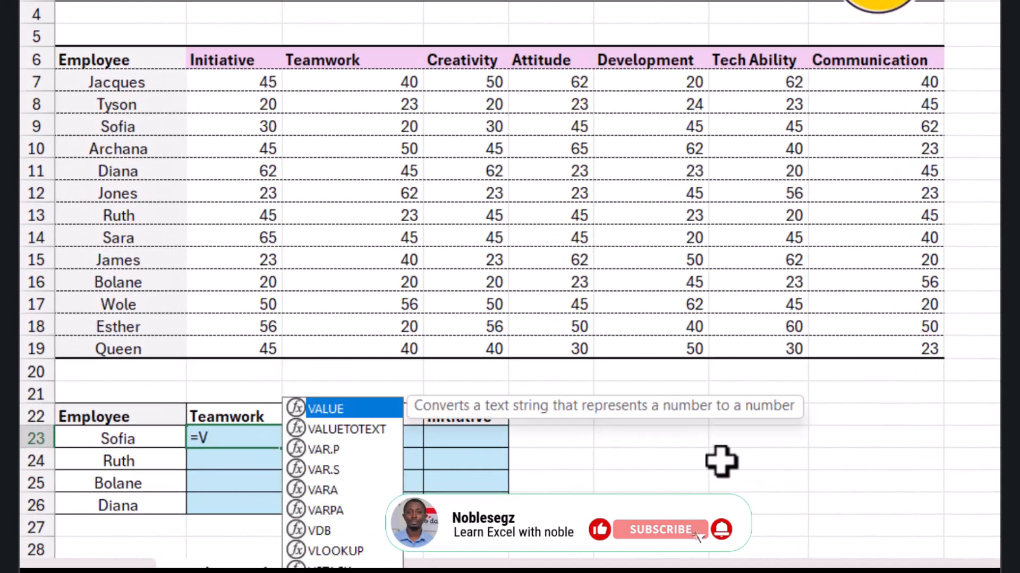
{"action": "key", "text": "Tab"}
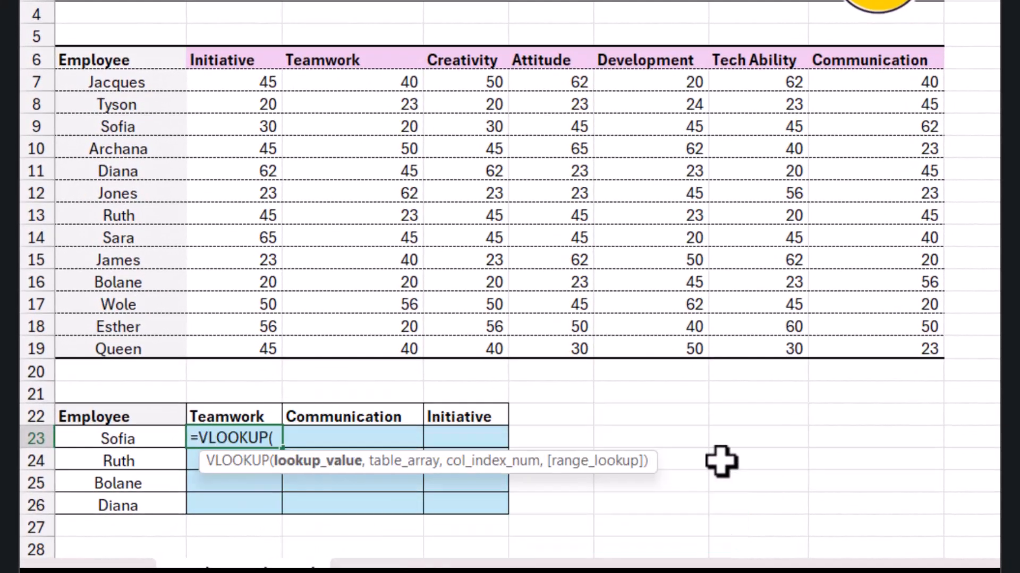
{"action": "left_click", "coordinate": [135, 440]}
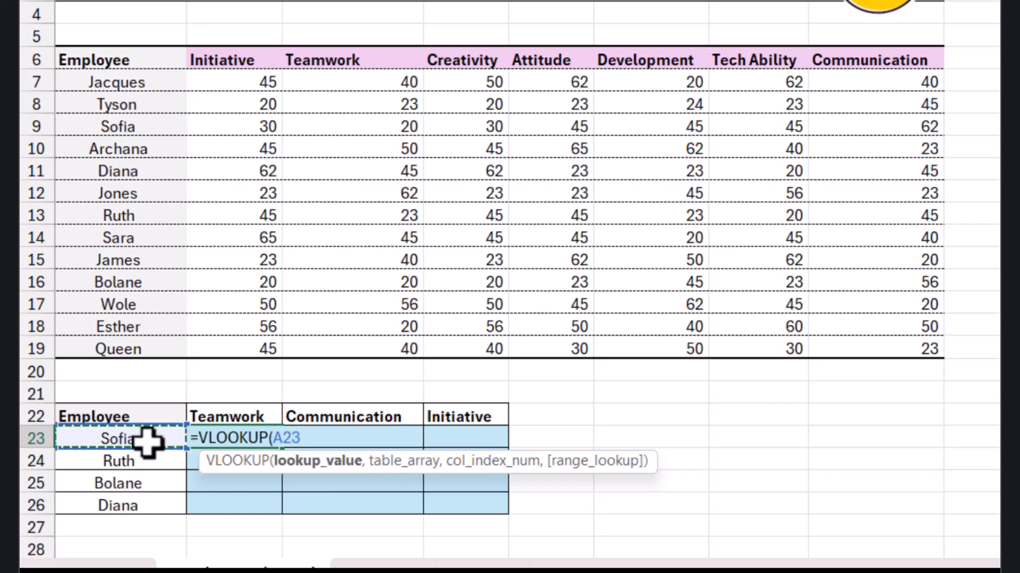
{"action": "type", "text": ","}
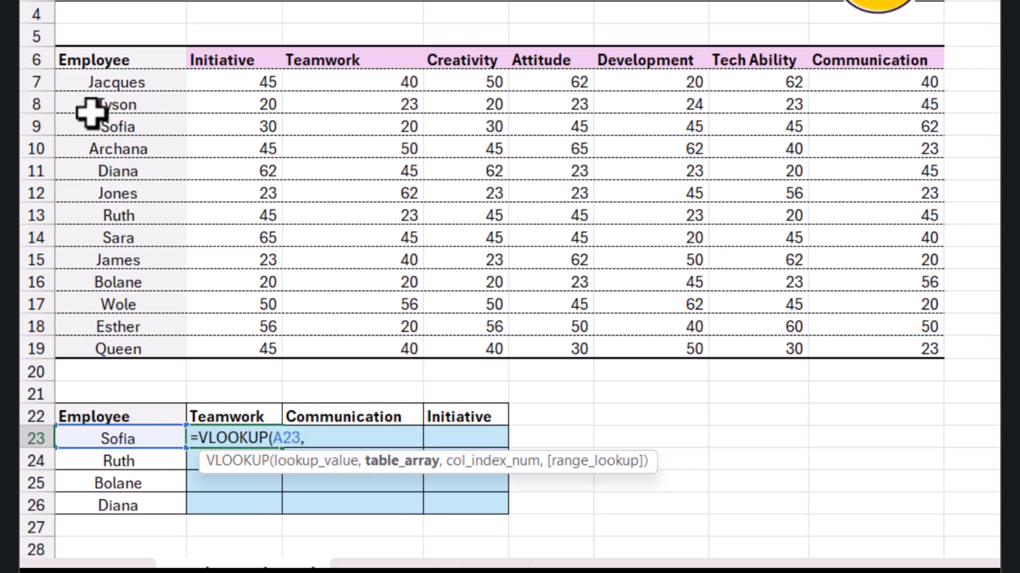
{"action": "left_click_drag", "start_coordinate": [79, 60], "coordinate": [879, 333]}
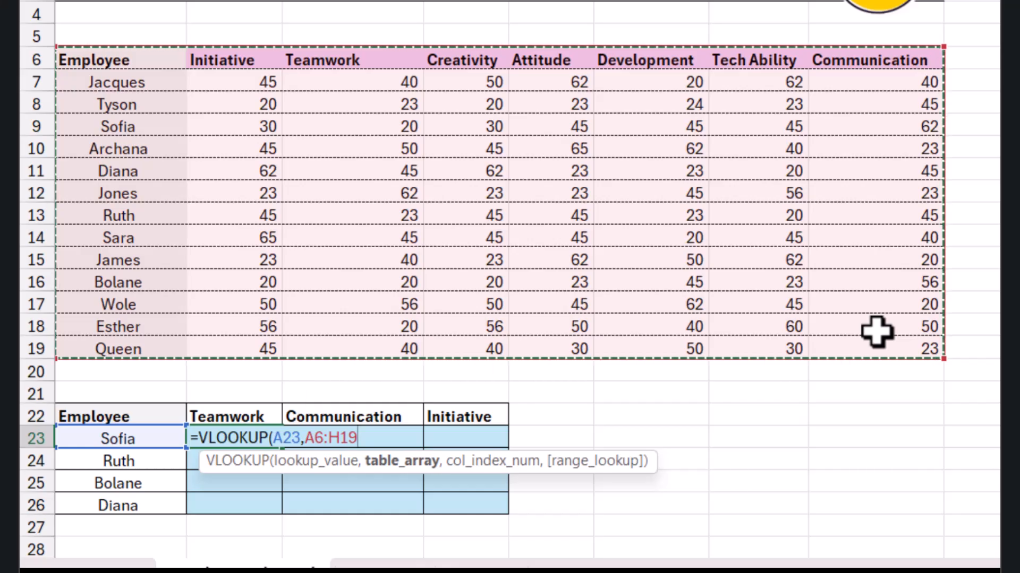
{"action": "type", "text": ","}
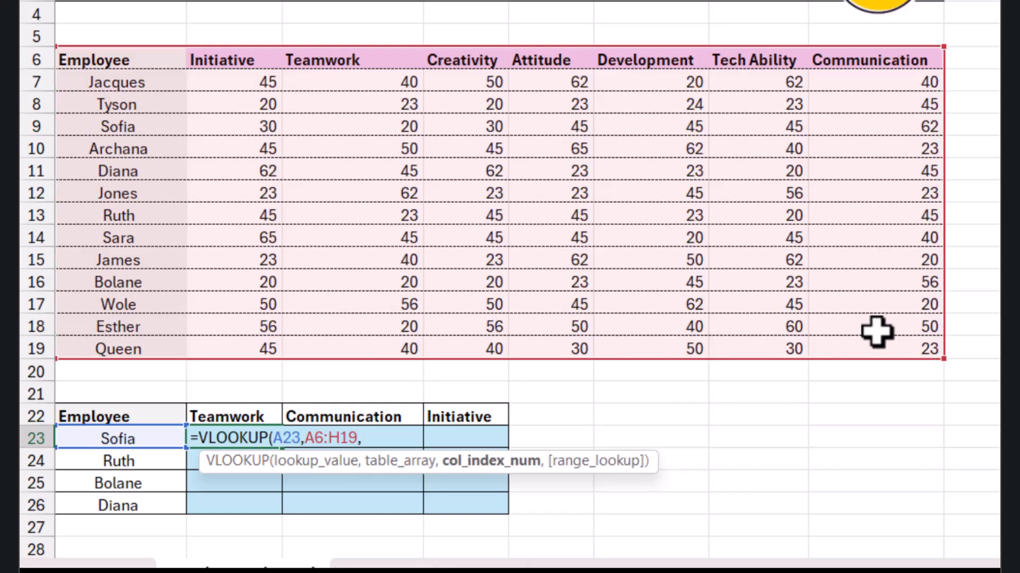
Supply the VLOOKUP column index with MATCH(B22,A6:H6,0), matching the Teamwork header exactly against the main table's header row.
{"action": "type", "text": "MATCH("}
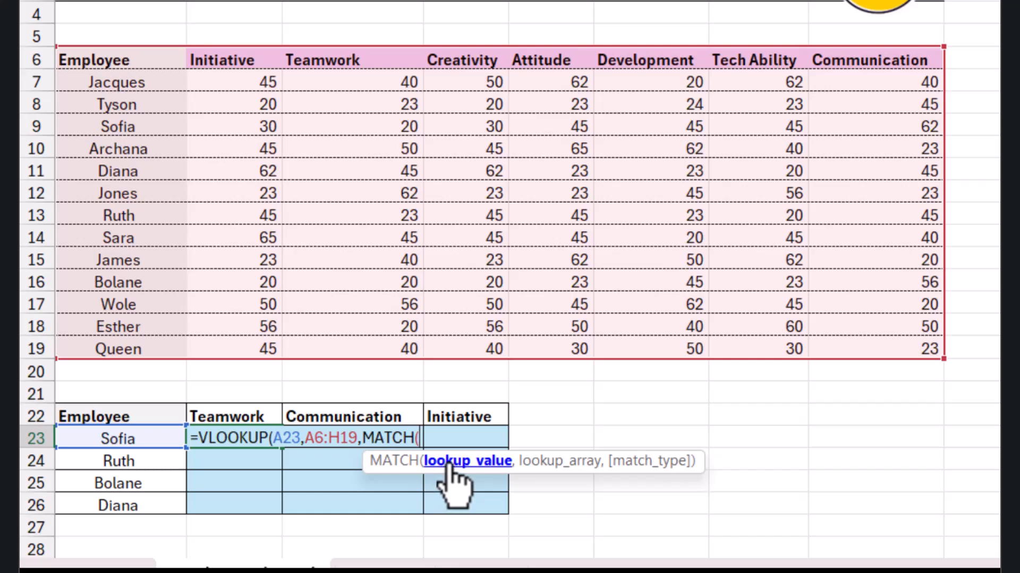
{"action": "left_click", "coordinate": [247, 414]}
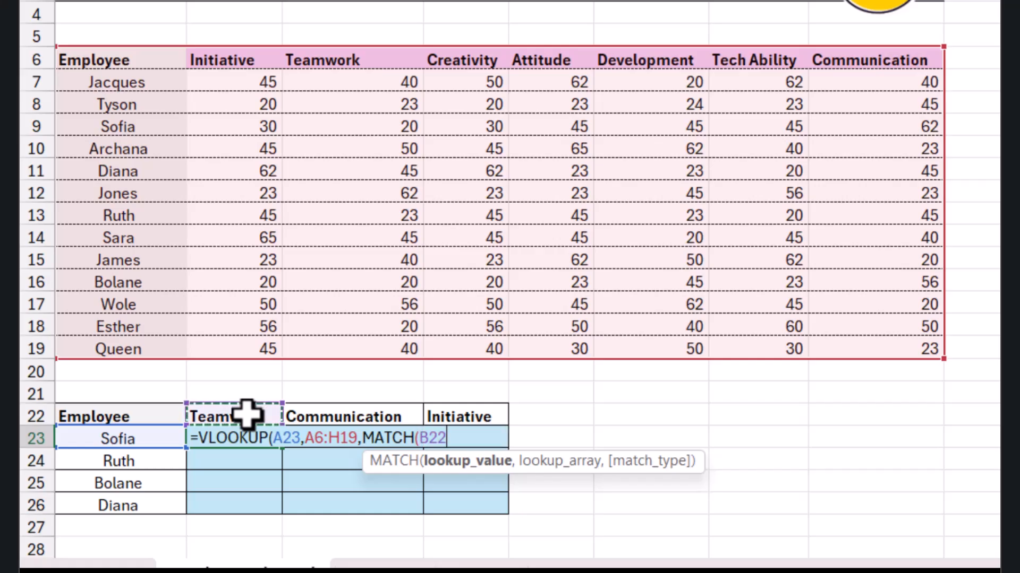
{"action": "type", "text": ","}
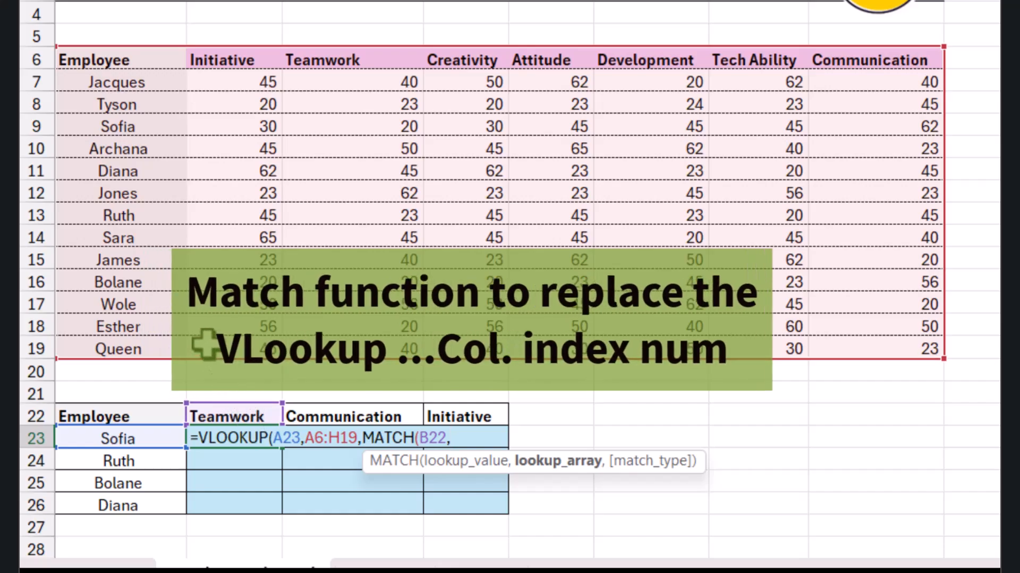
{"action": "left_click_drag", "start_coordinate": [97, 62], "coordinate": [890, 64]}
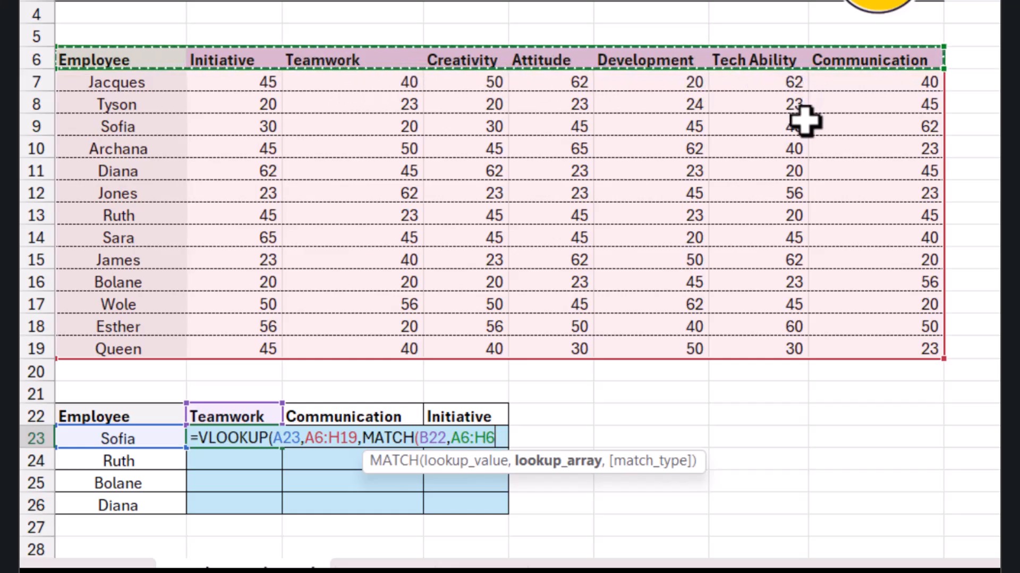
{"action": "type", "text": ","}
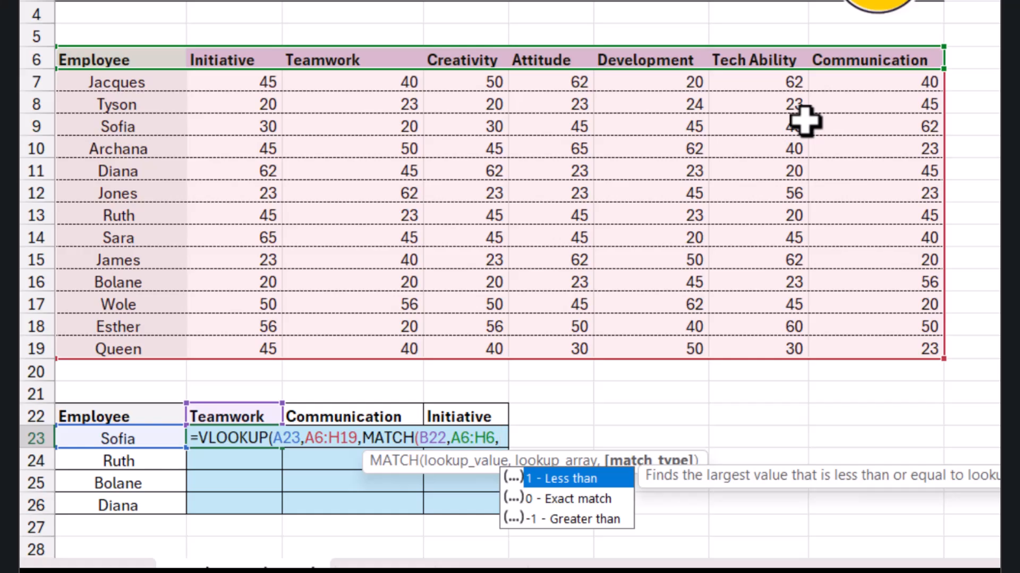
{"action": "type", "text": "0"}
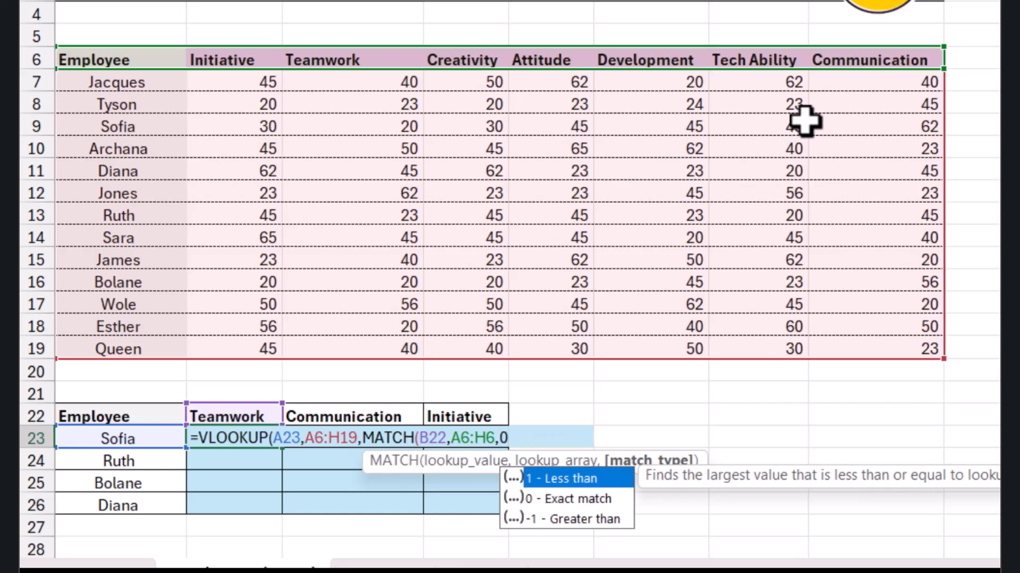
{"action": "key", "text": "Down"}
{"action": "key", "text": "Tab"}
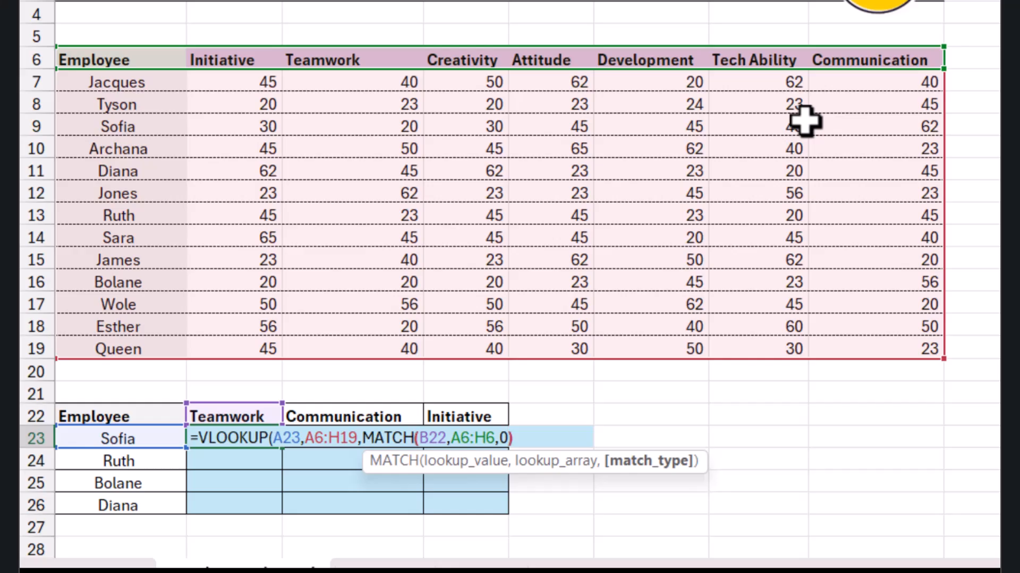
{"action": "type", "text": "),"}
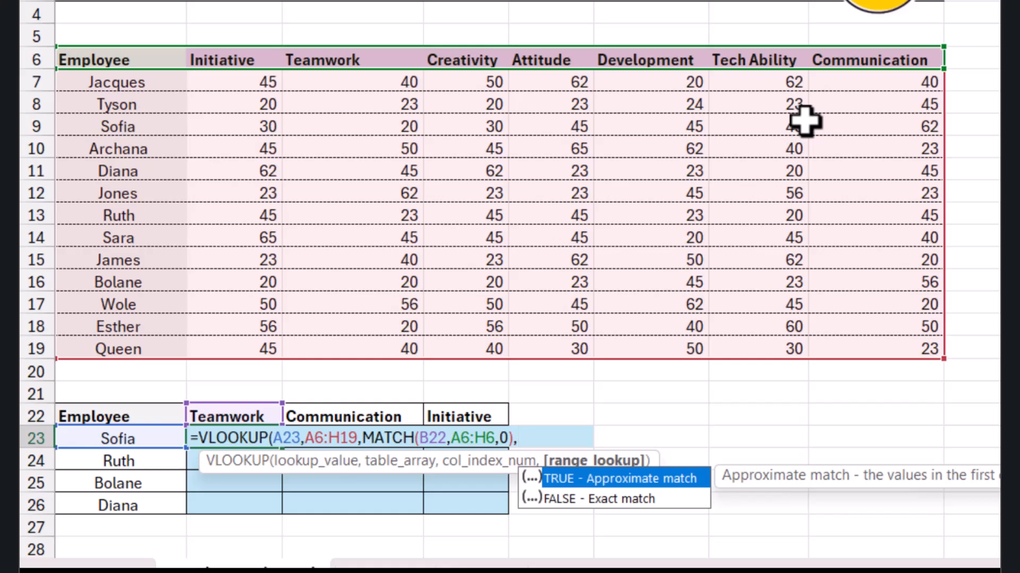
Finish the nested VLOOKUP and MATCH formula in B23 with FALSE as the range lookup.
{"action": "key", "text": "Down"}
{"action": "key", "text": "Tab"}
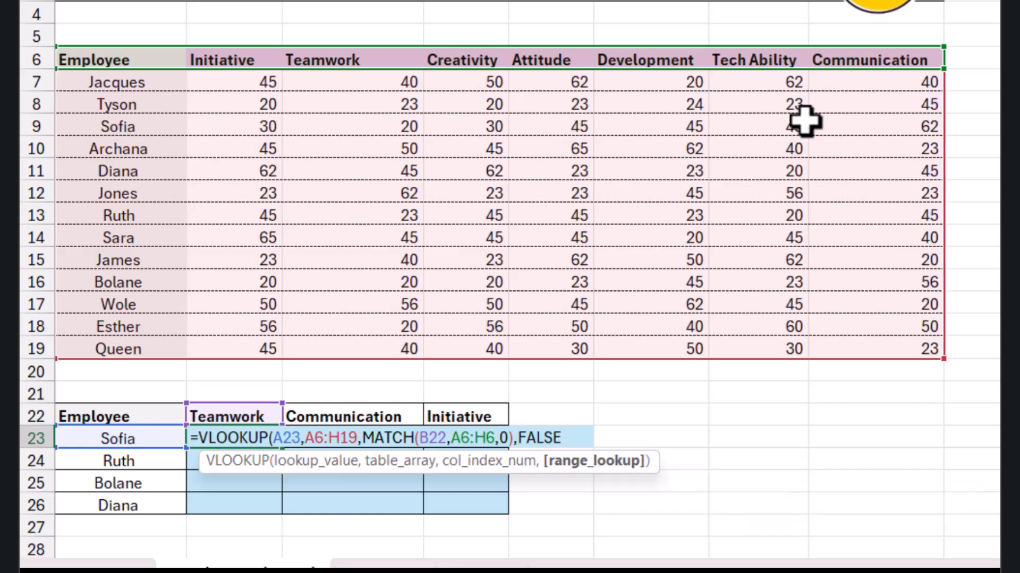
{"action": "type", "text": ")"}
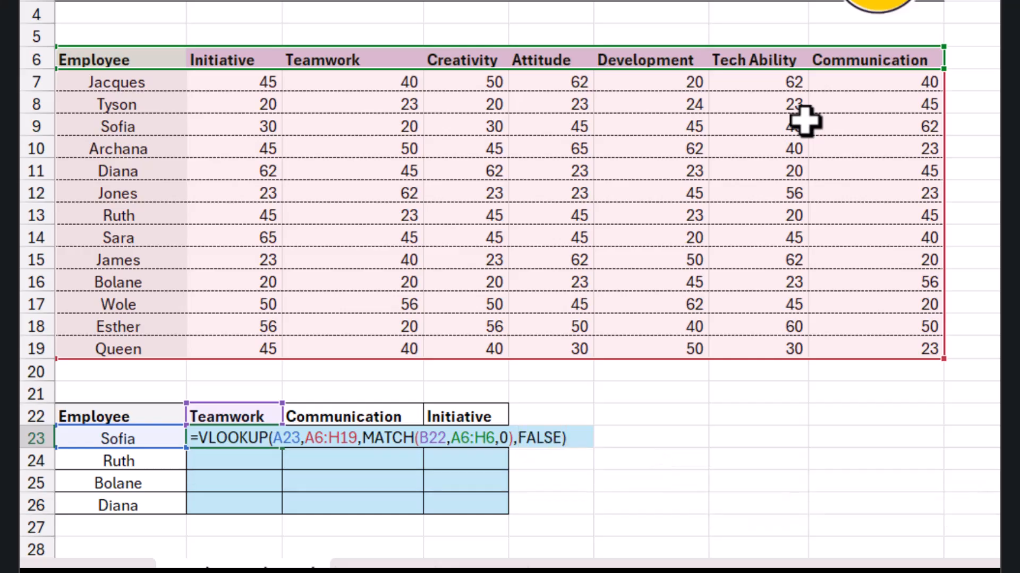
{"action": "key", "text": "Return"}
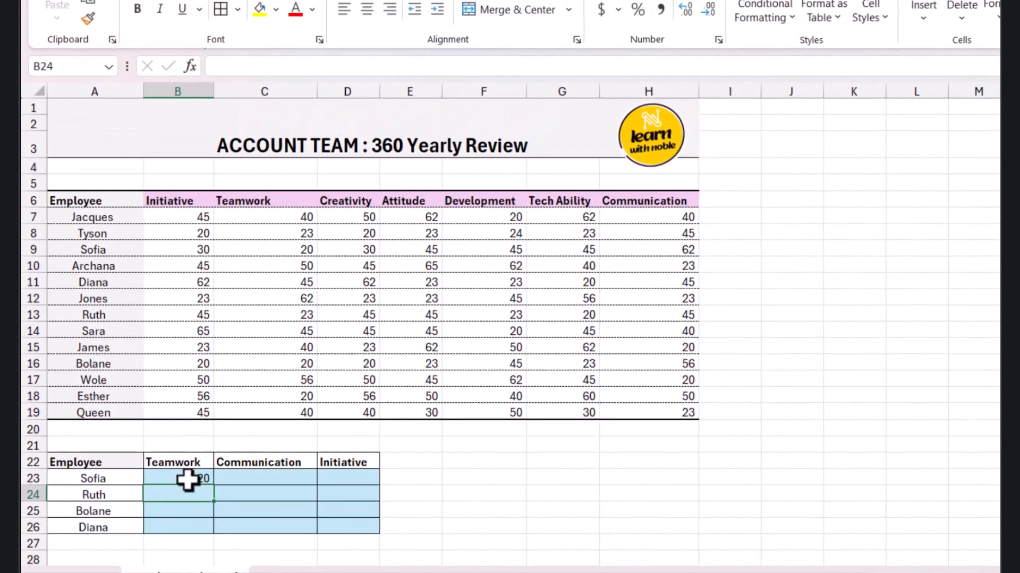
Copy the B23 formula into the Communication and Initiative cells C23 and D23.
{"action": "left_click", "coordinate": [248, 441]}
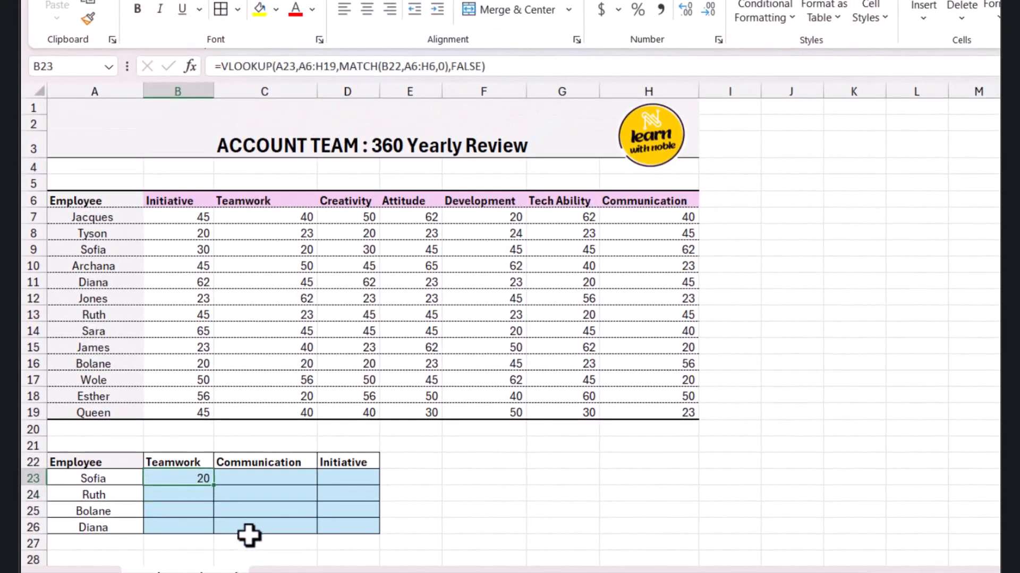
{"action": "key", "text": "ctrl+c"}
{"action": "key", "text": "Right"}
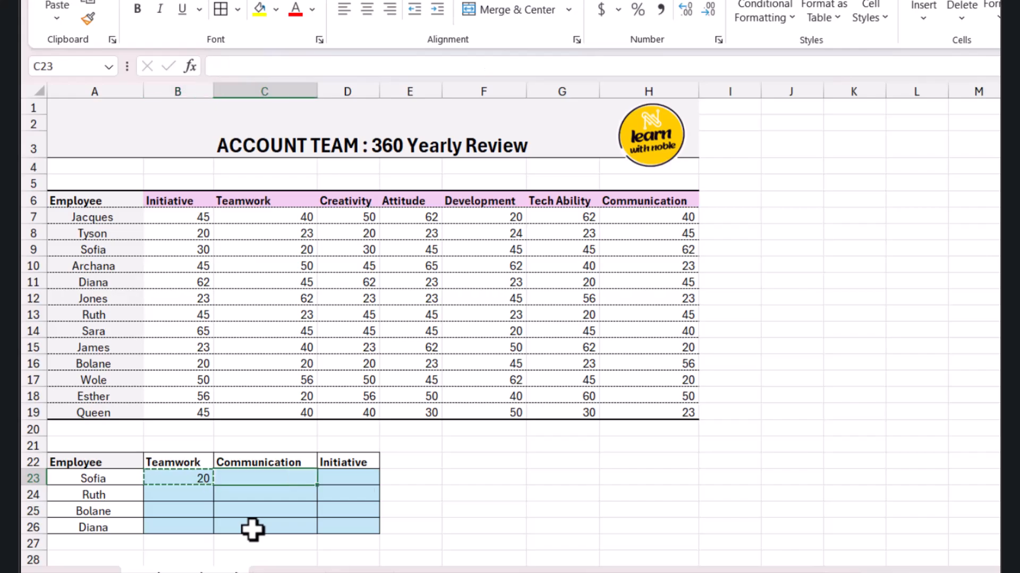
{"action": "key", "text": "ctrl+v"}
{"action": "key", "text": "Right"}
{"action": "key", "text": "ctrl+v"}
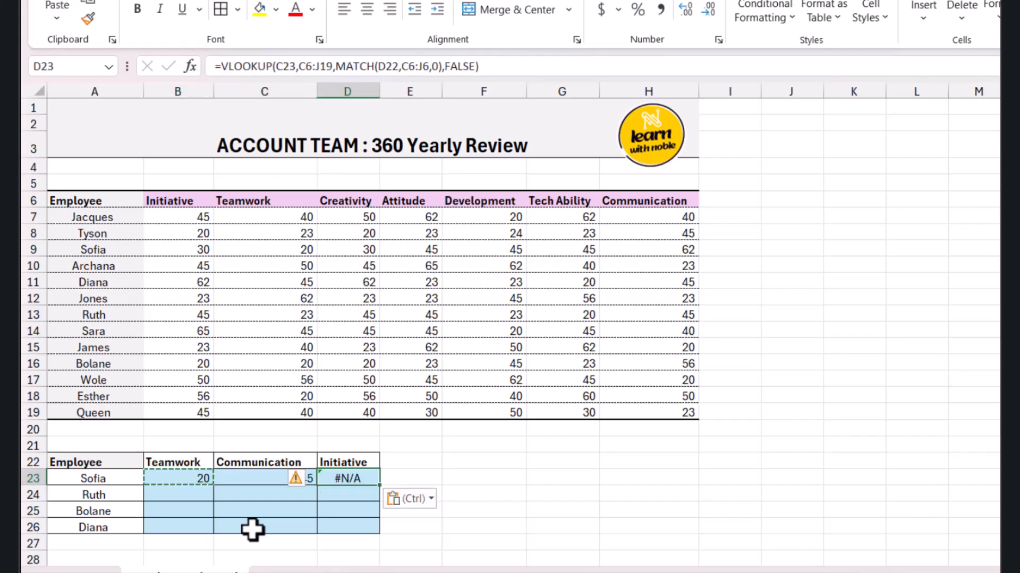
{"action": "key", "text": "Escape"}
Inspect the copied formula's references in C23, and clear the formulas from the Communication and Initiative cells C23:D23.
{"action": "left_click", "coordinate": [259, 481]}
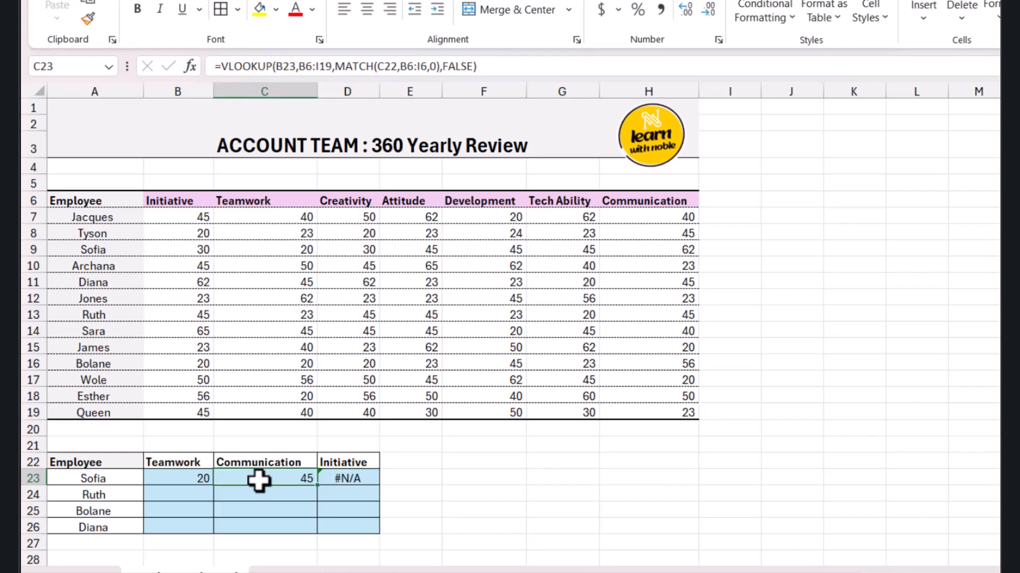
{"action": "double_click", "coordinate": [258, 481]}
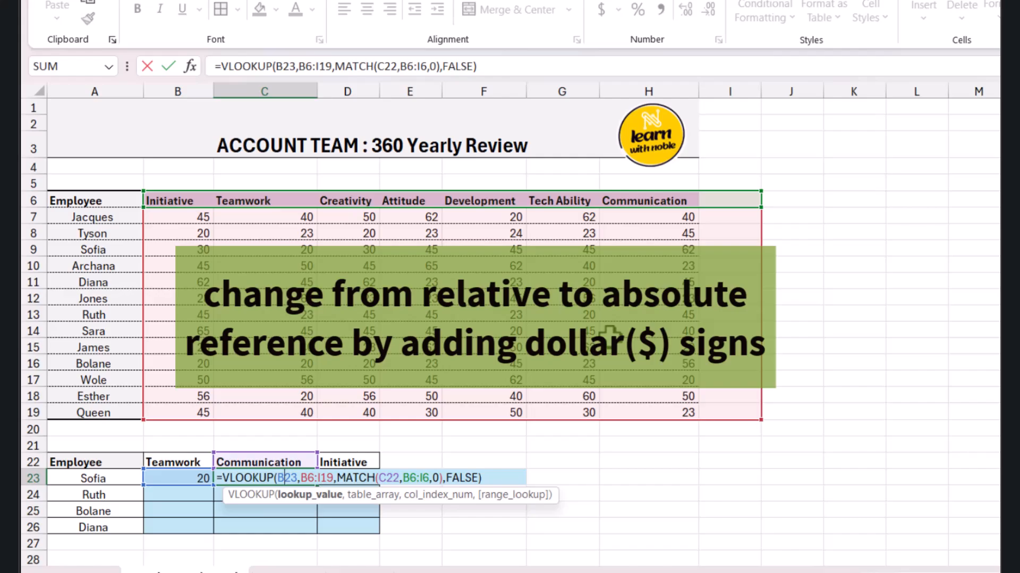
{"action": "key", "text": "ctrl+Return"}
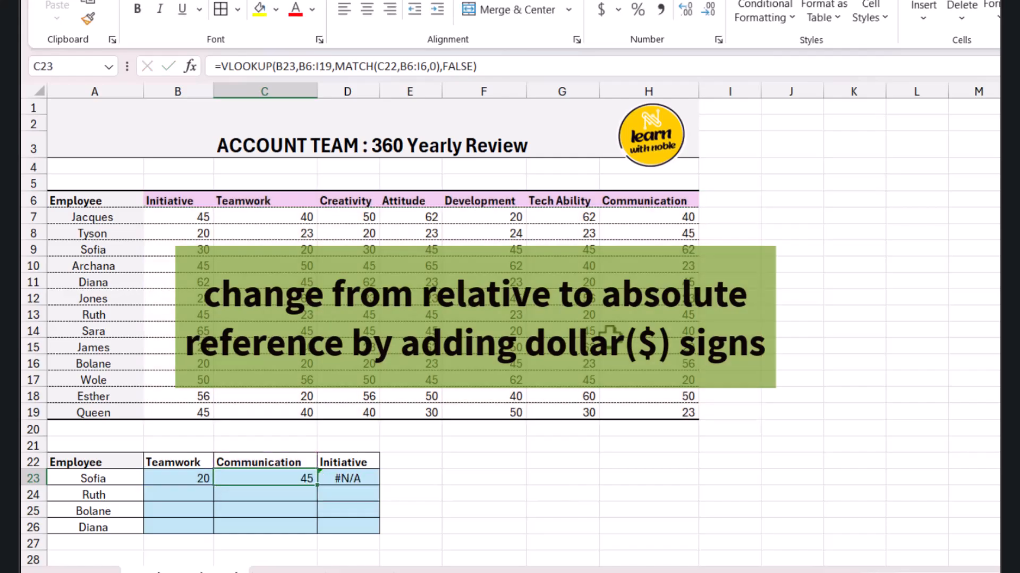
{"action": "key", "text": "shift+Right"}
{"action": "key", "text": "Delete"}
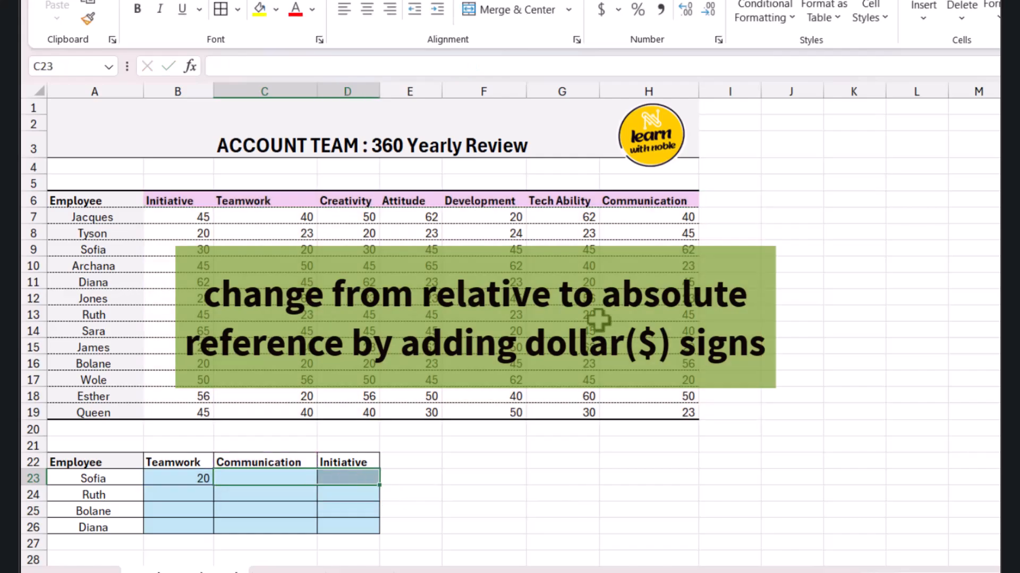
In the B23 formula, lock the lookup value's column as $A23 and make the table array absolute as $A$6:$H$19.
{"action": "left_click", "coordinate": [198, 476]}
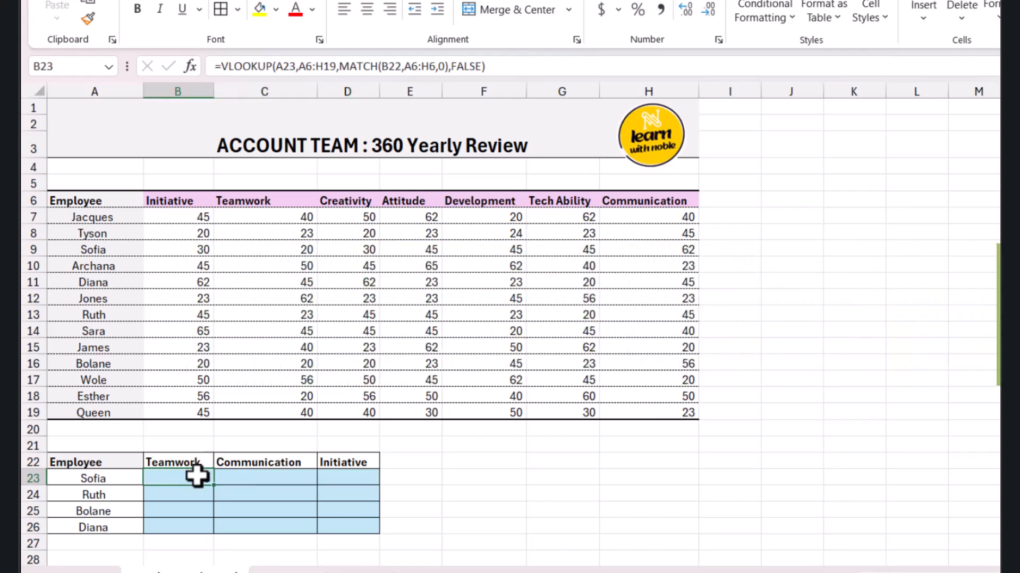
{"action": "double_click", "coordinate": [197, 475]}
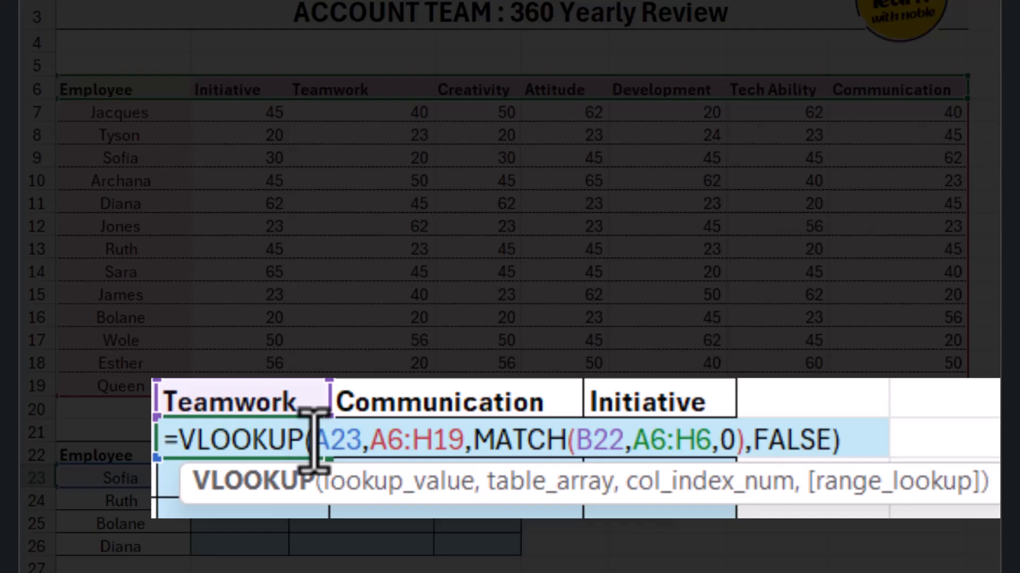
{"action": "left_click", "coordinate": [313, 441]}
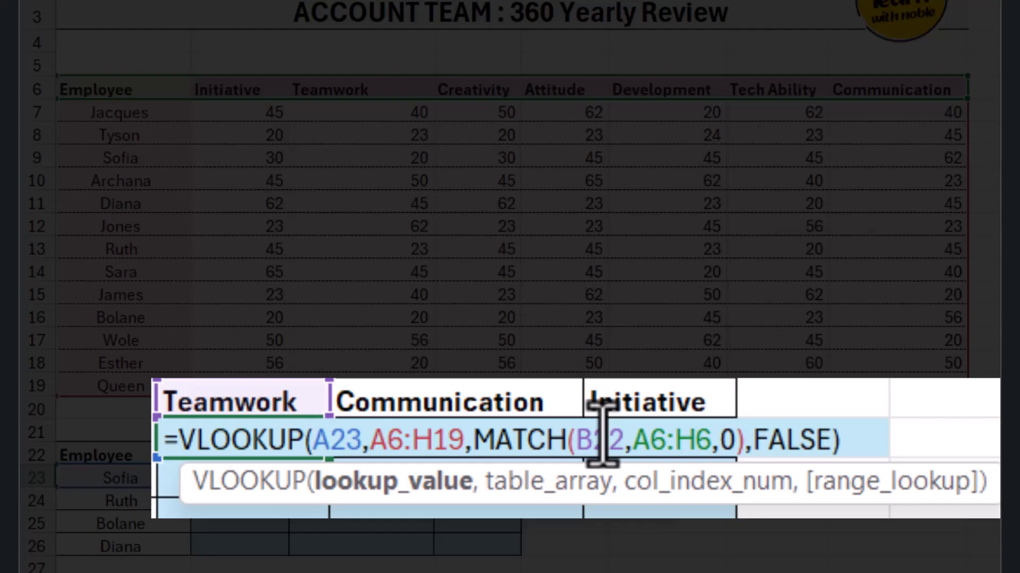
{"action": "type", "text": "$"}
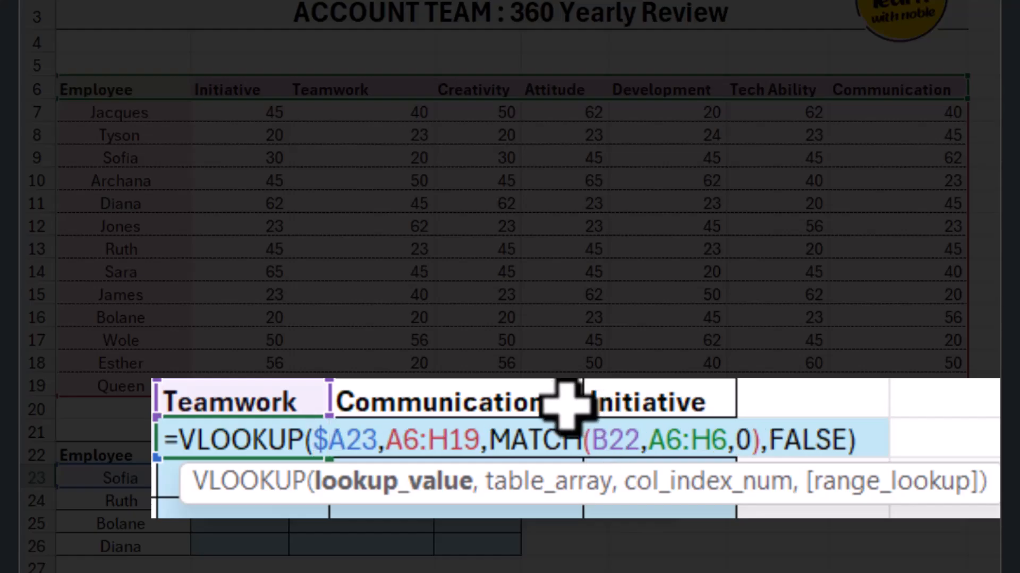
{"action": "left_click_drag", "start_coordinate": [478, 441], "coordinate": [387, 443]}
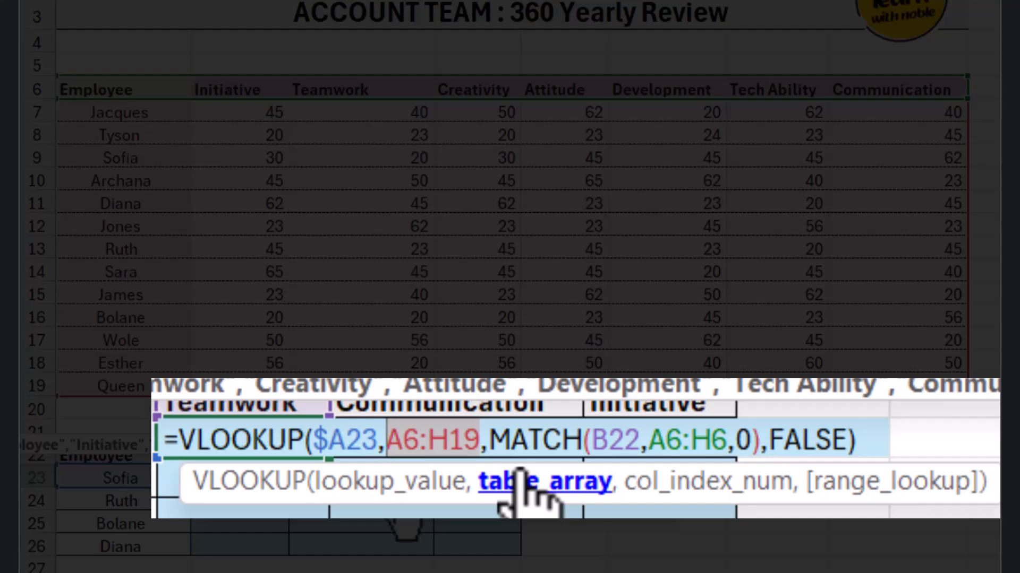
{"action": "key", "text": "F4"}
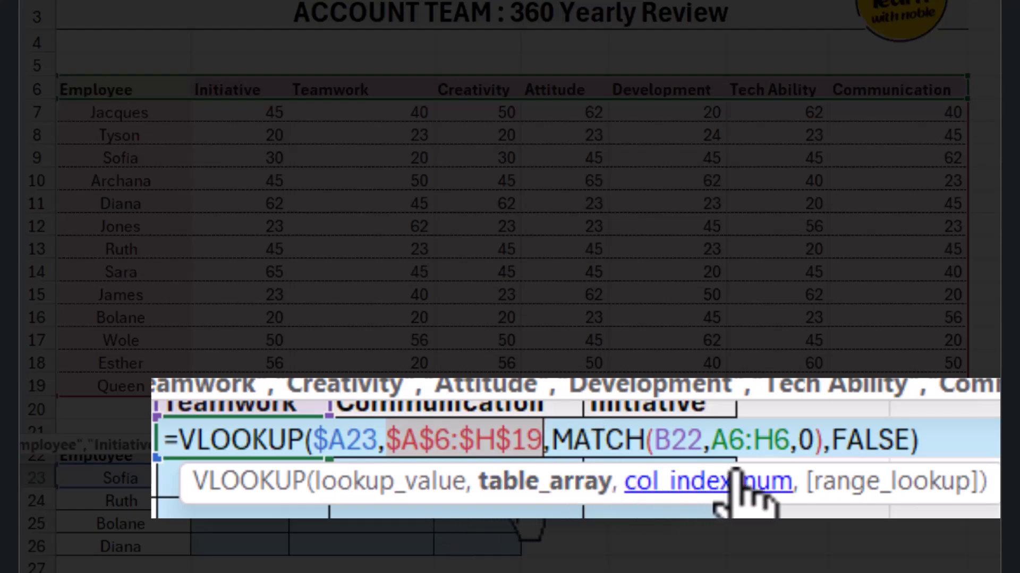
In B23's nested MATCH, lock the lookup value's row as B$22 and the header range as $A$6:$H$6, and commit the formula.
{"action": "left_click", "coordinate": [611, 441]}
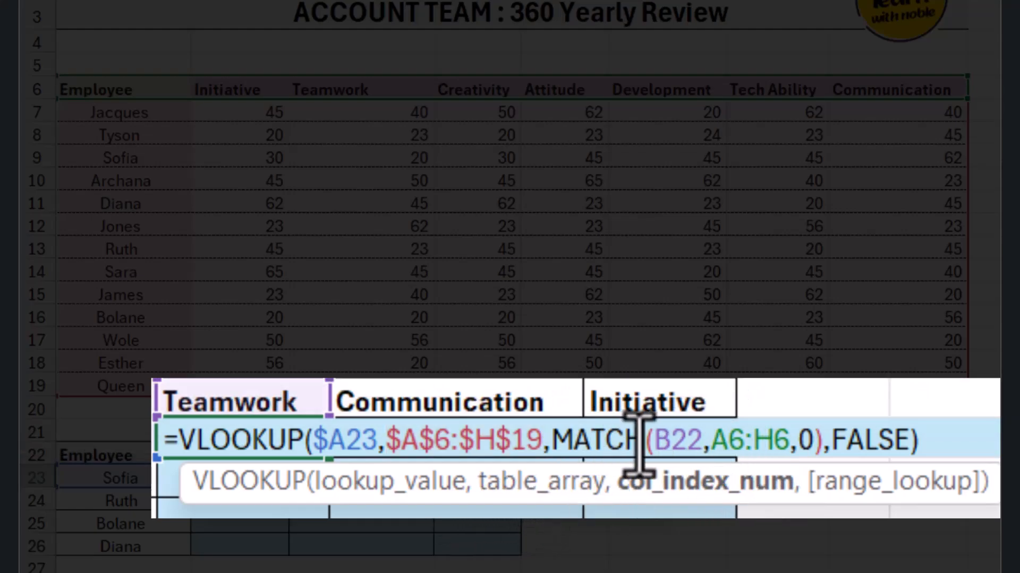
{"action": "left_click", "coordinate": [672, 440]}
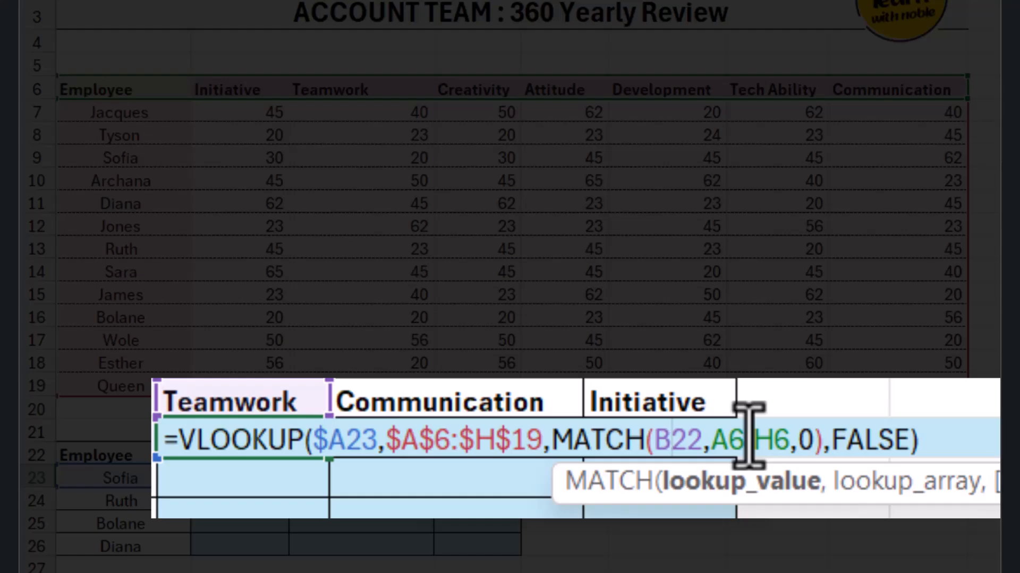
{"action": "type", "text": "$"}
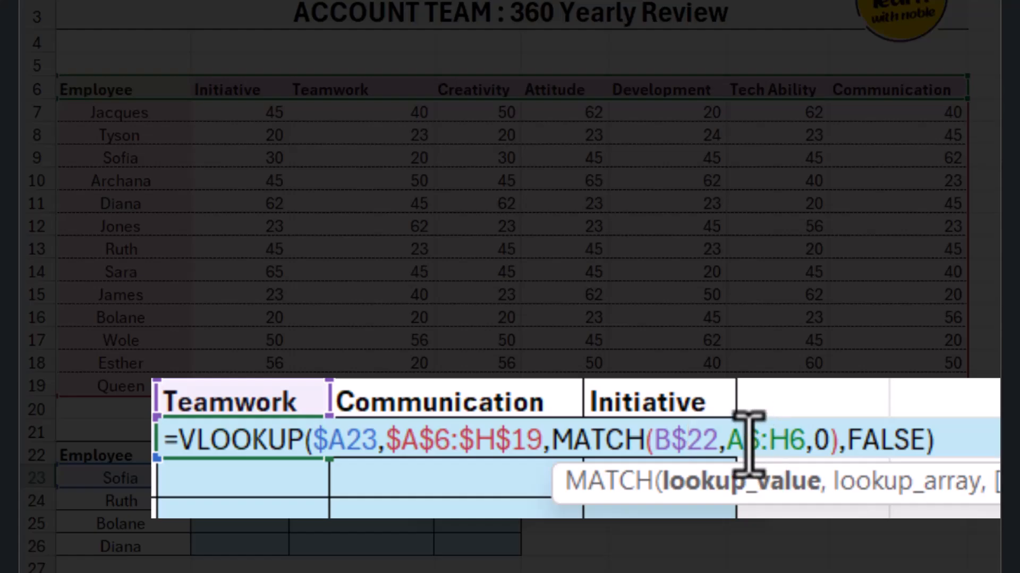
{"action": "left_click", "coordinate": [732, 441]}
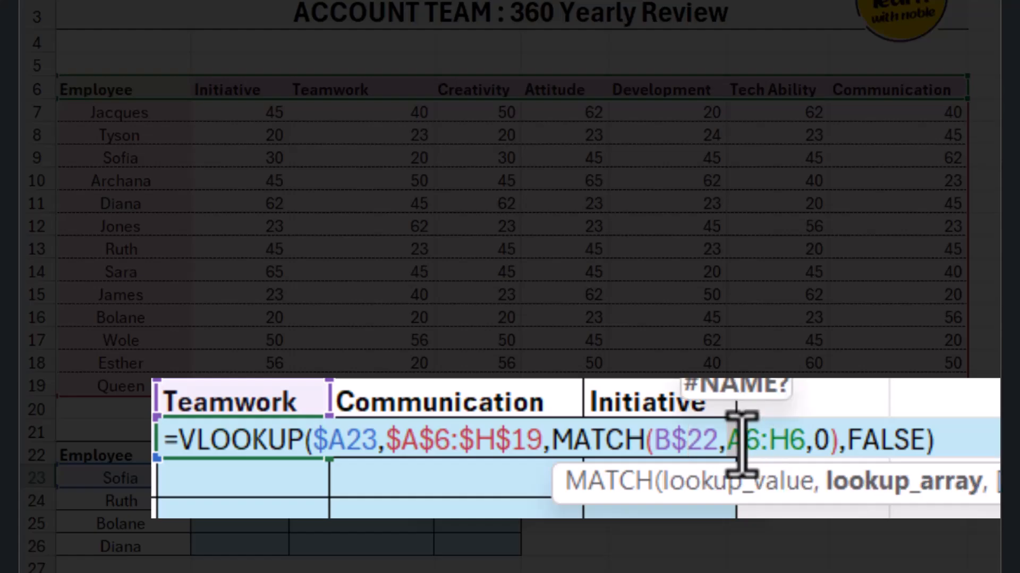
{"action": "left_click_drag", "start_coordinate": [731, 442], "coordinate": [794, 439]}
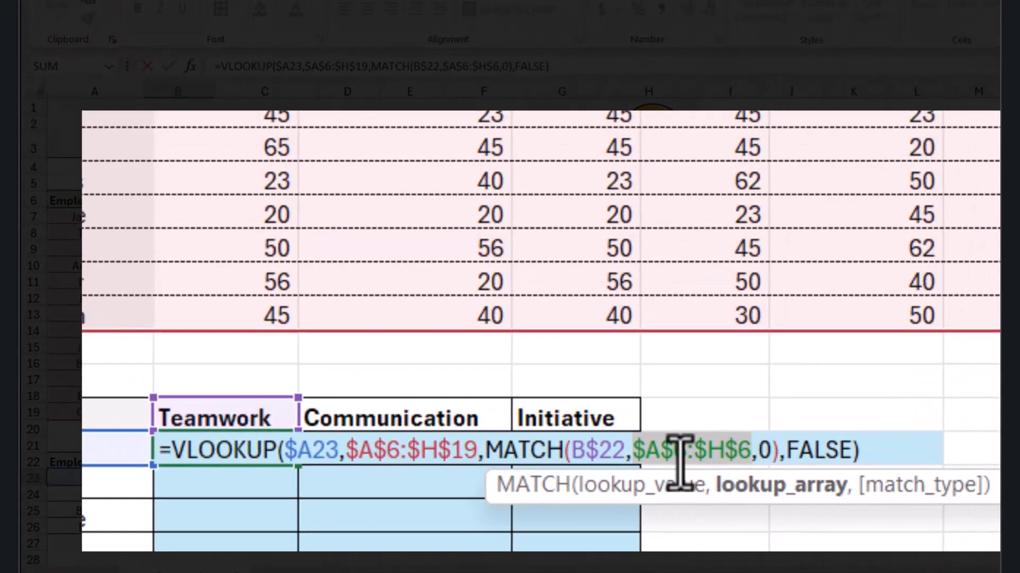
{"action": "key", "text": "F4"}
{"action": "key", "text": "Return"}
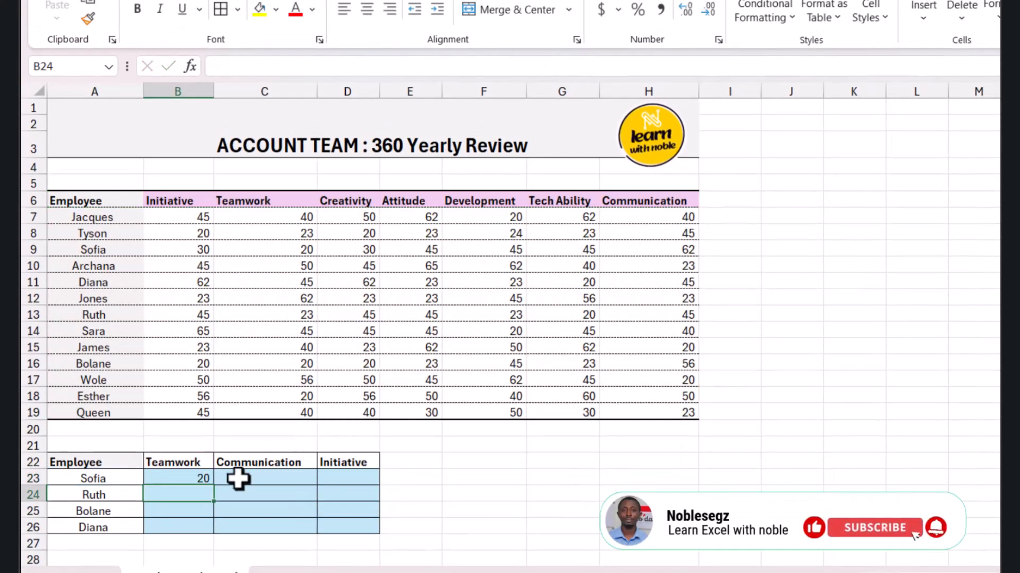
Copy the B23 formula with locked references into the Communication and Initiative cells C23 and D23.
{"action": "left_click", "coordinate": [207, 478]}
{"action": "key", "text": "ctrl+c"}
{"action": "left_click", "coordinate": [260, 481]}
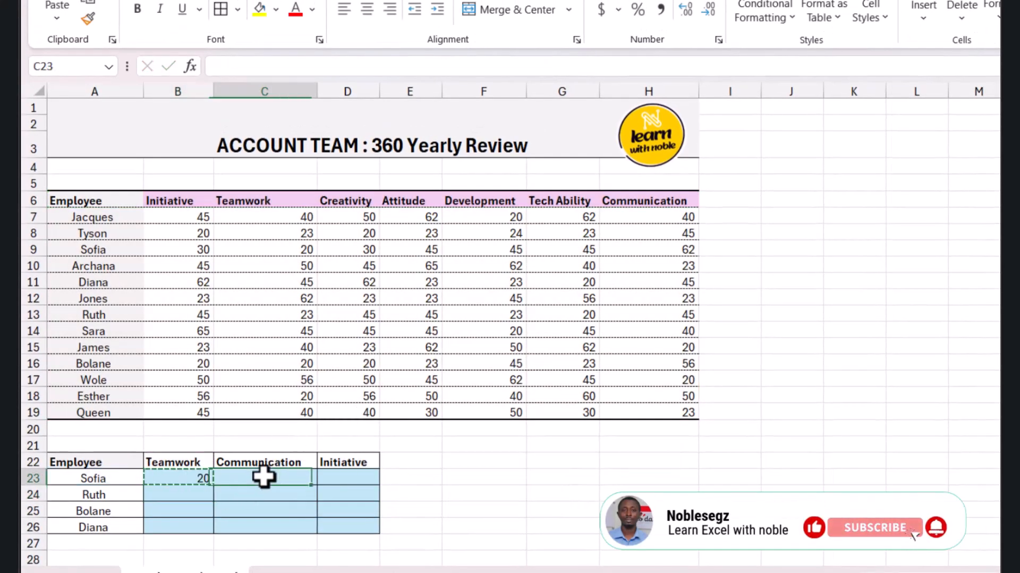
{"action": "key", "text": "ctrl+v"}
{"action": "left_click", "coordinate": [337, 480]}
{"action": "key", "text": "ctrl+v"}
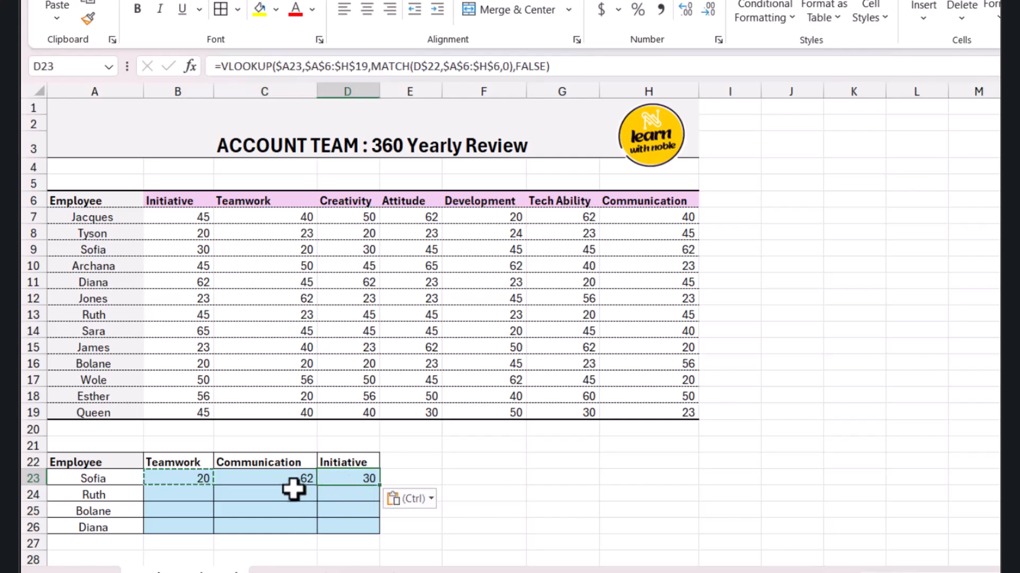
Check the references in C23's formula and fill the row 23 formulas down through the remaining employee rows, B24:D26.
{"action": "double_click", "coordinate": [275, 480]}
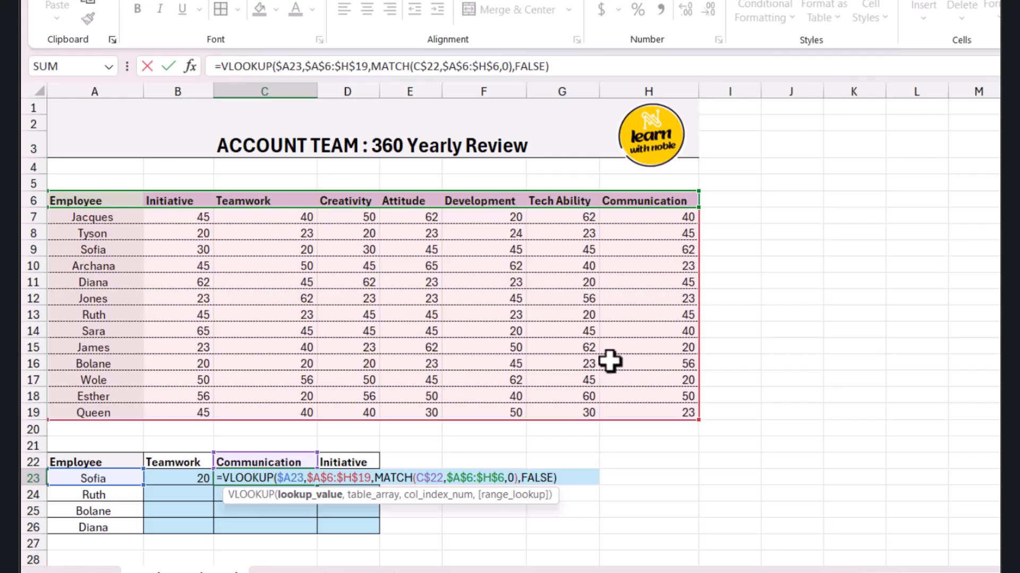
{"action": "key", "text": "ctrl+Return"}
{"action": "left_click_drag", "start_coordinate": [178, 478], "coordinate": [379, 533]}
{"action": "left_click", "coordinate": [346, 512]}
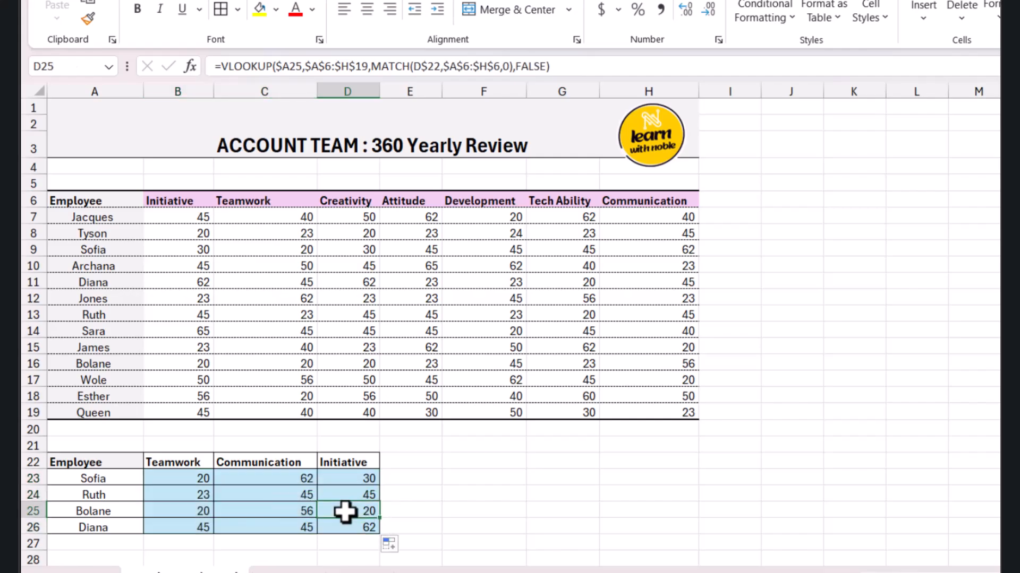
{"action": "left_click", "coordinate": [293, 511]}
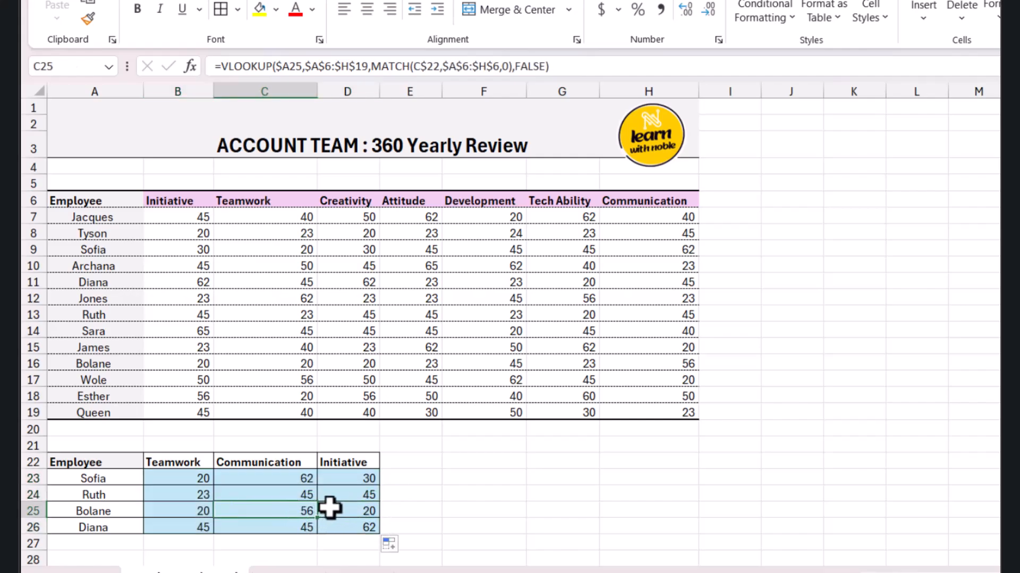